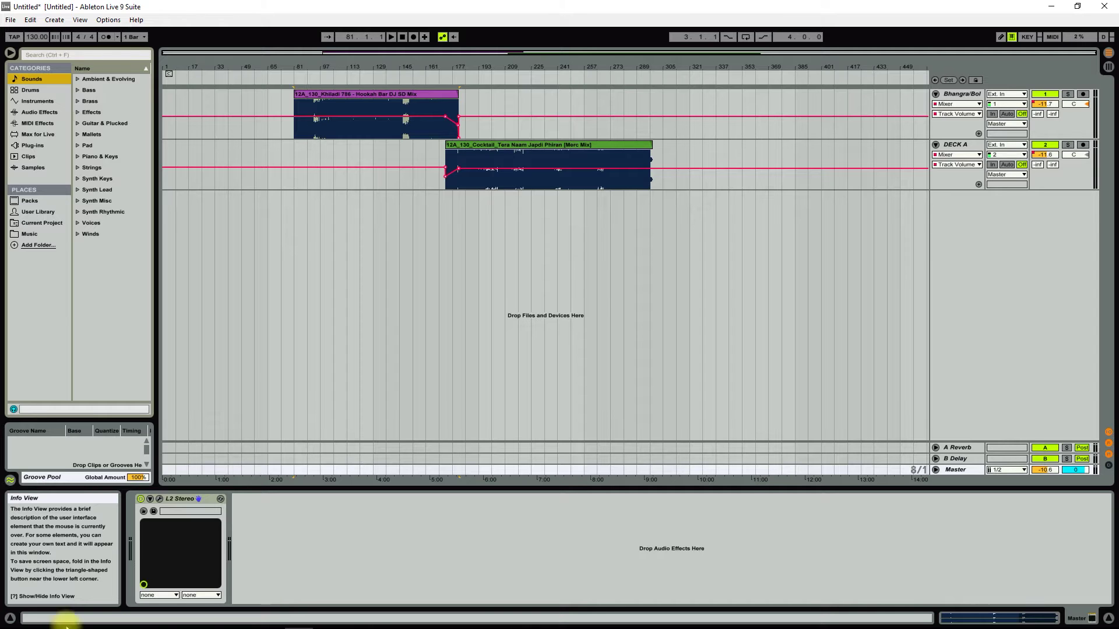
# Show the Master's L2 Ultramaximizer window with -0.1 ceiling, 16-bit quantize and Type1 dither
pyautogui.click(963, 471)
pyautogui.click(185, 499)
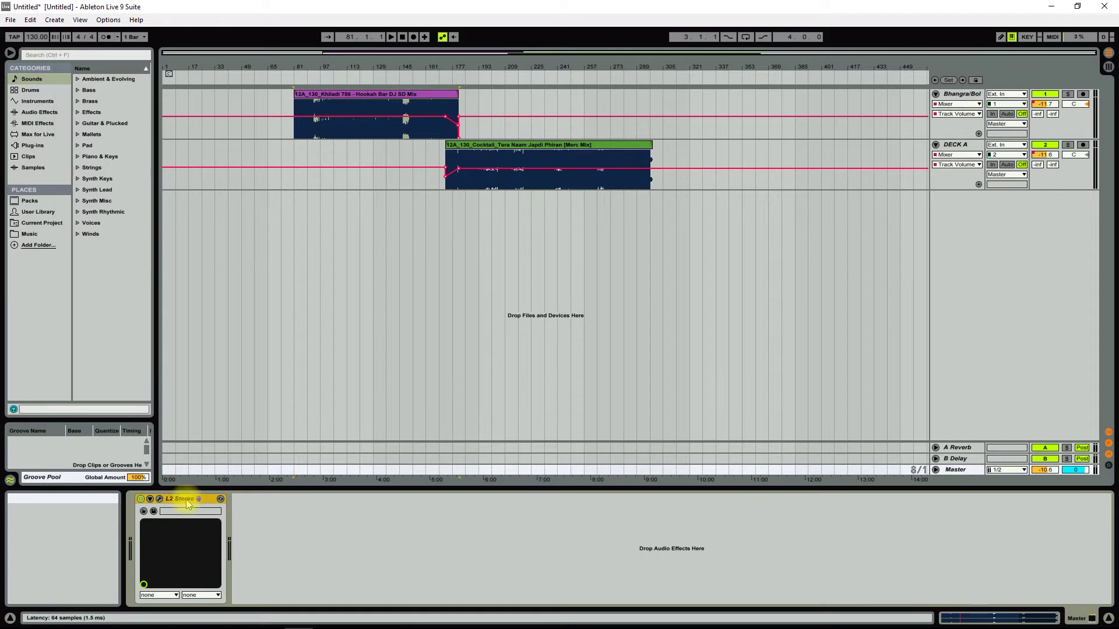
pyautogui.moveTo(673, 189); pyautogui.dragTo(716, 187)
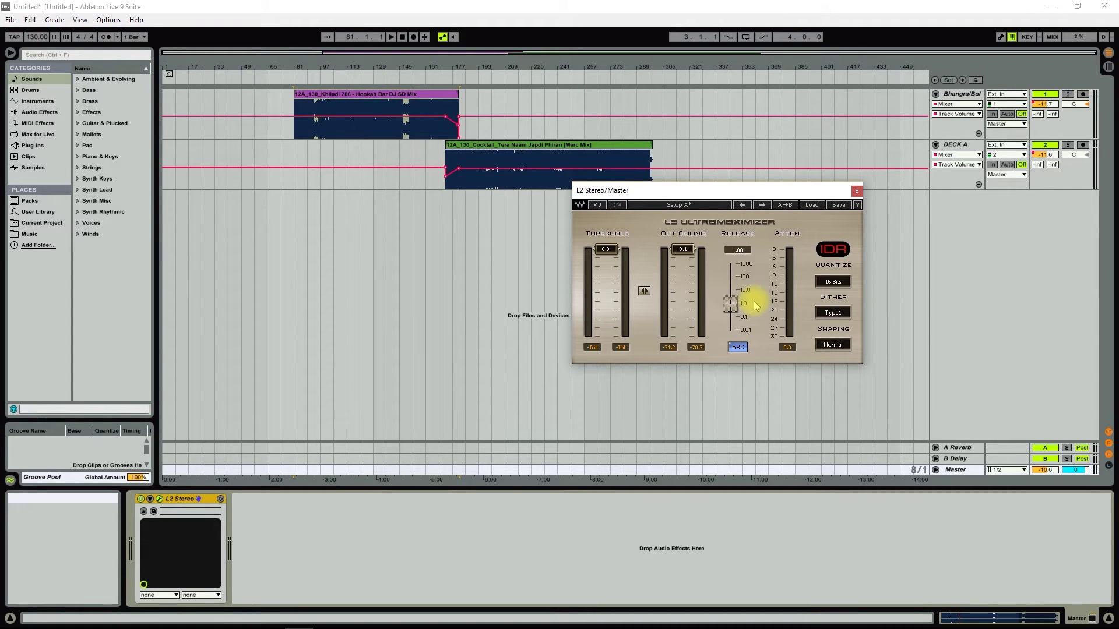
# In Export Audio/Video, set the Master render to No Dither, keeping 16-bit, 44100 Hz WAV
pyautogui.click(478, 514)
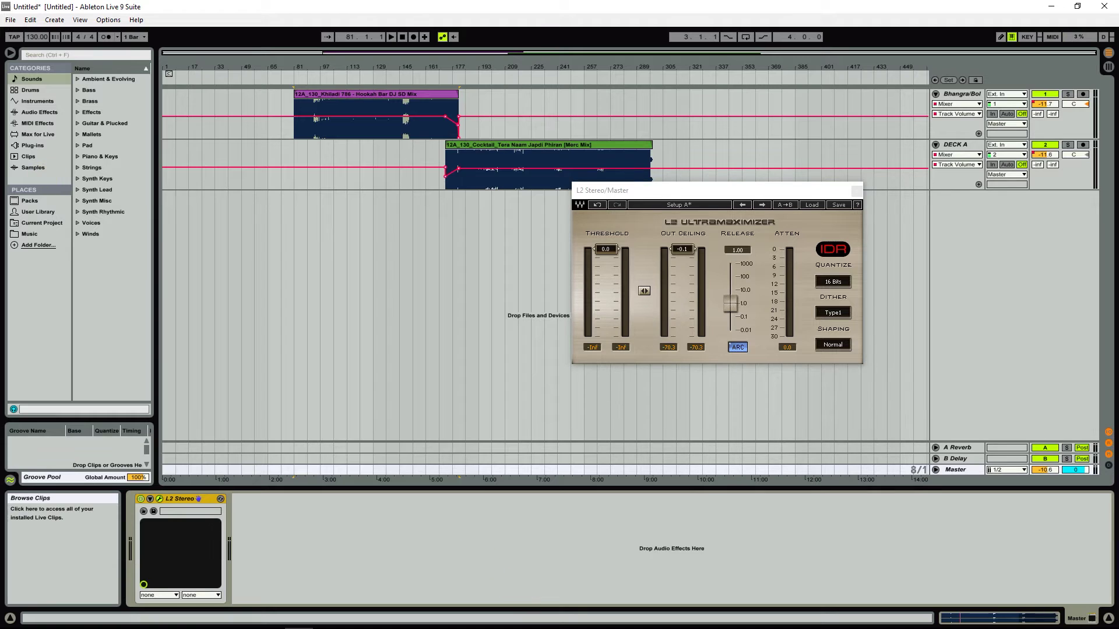
pyautogui.click(9, 20)
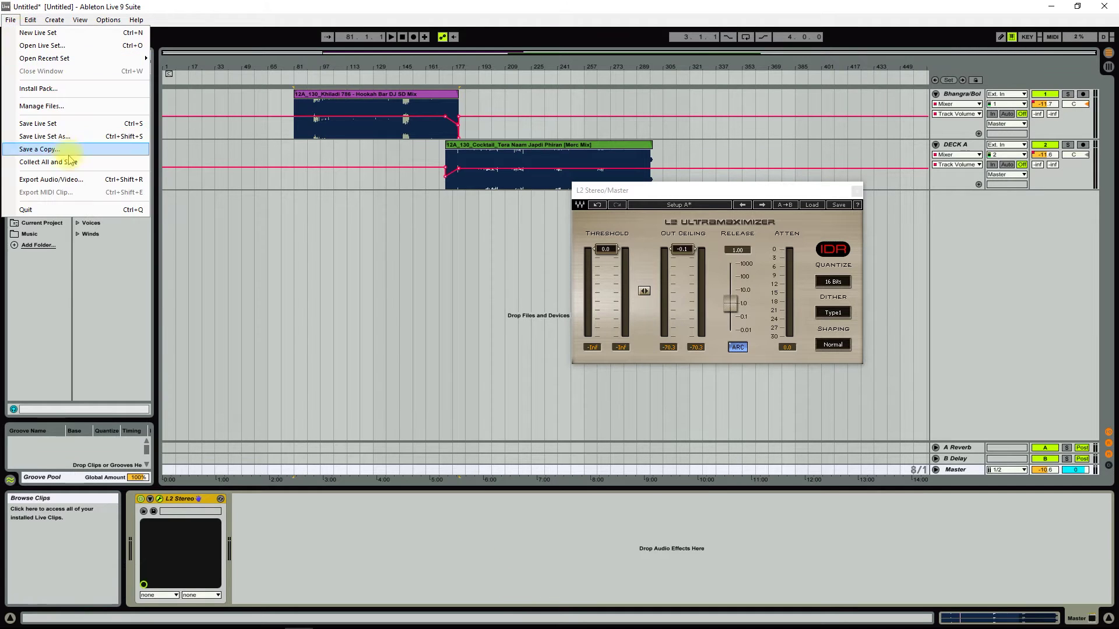
pyautogui.click(64, 180)
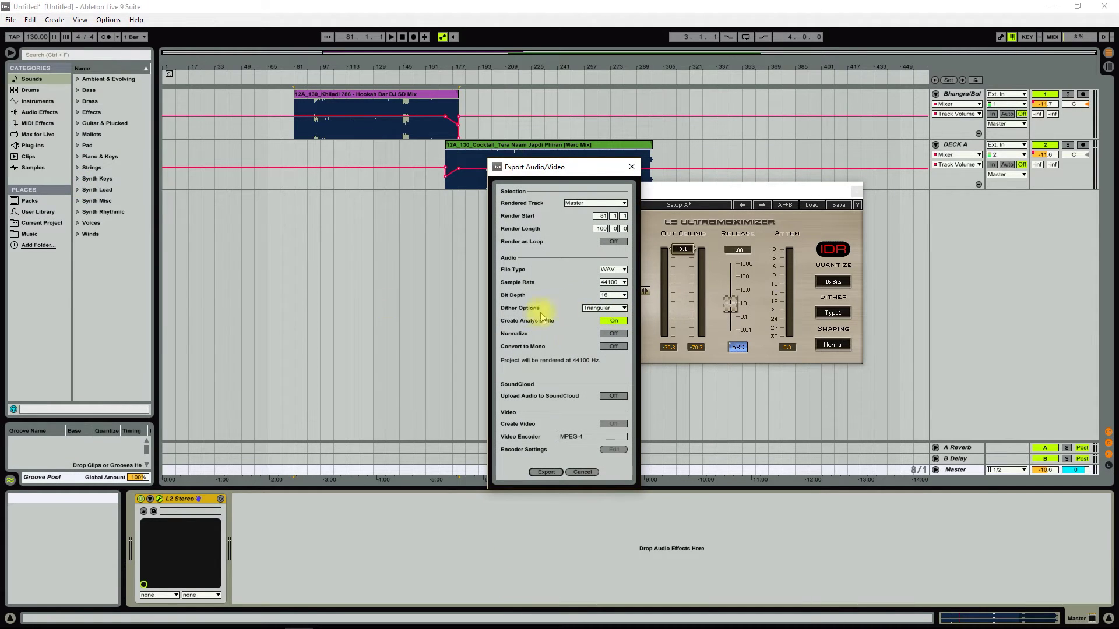
pyautogui.click(615, 312)
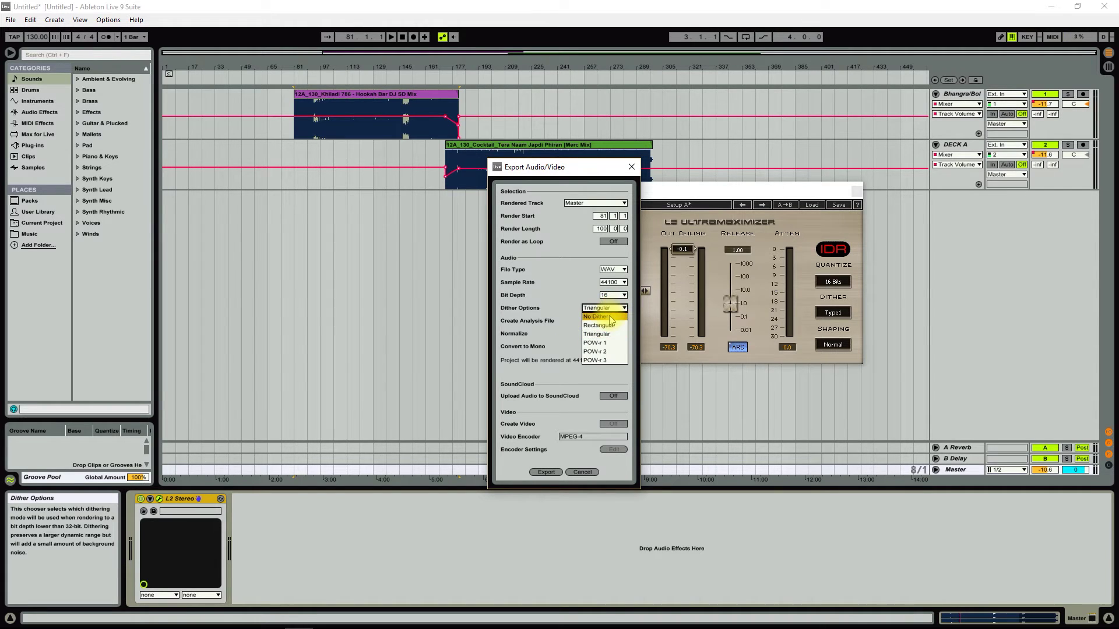
pyautogui.click(606, 299)
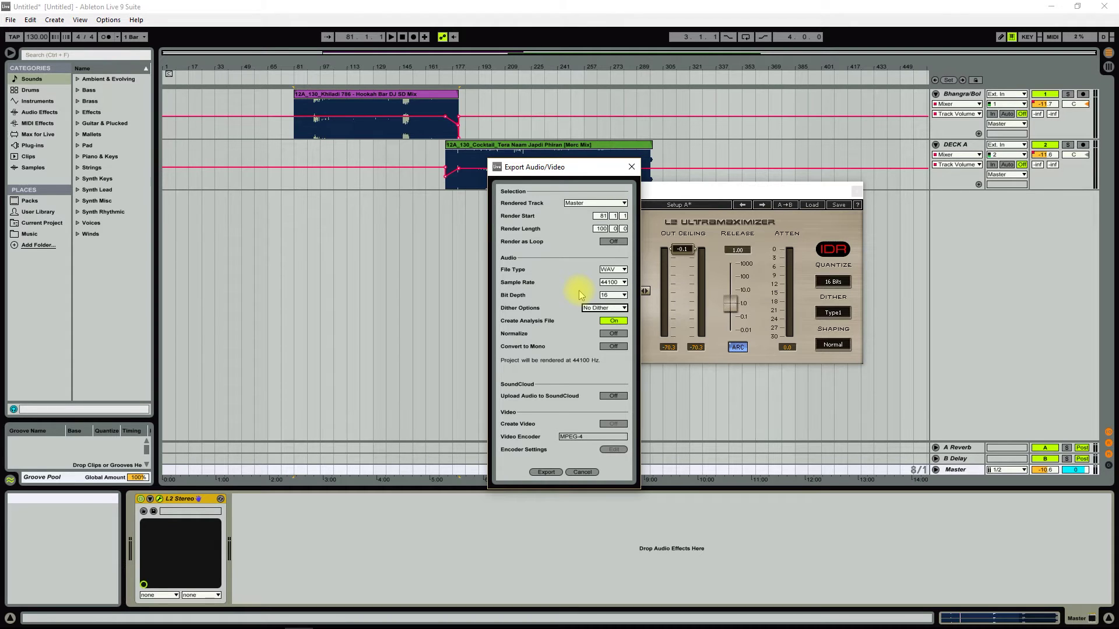
pyautogui.hotkey('shift', 'Tab')
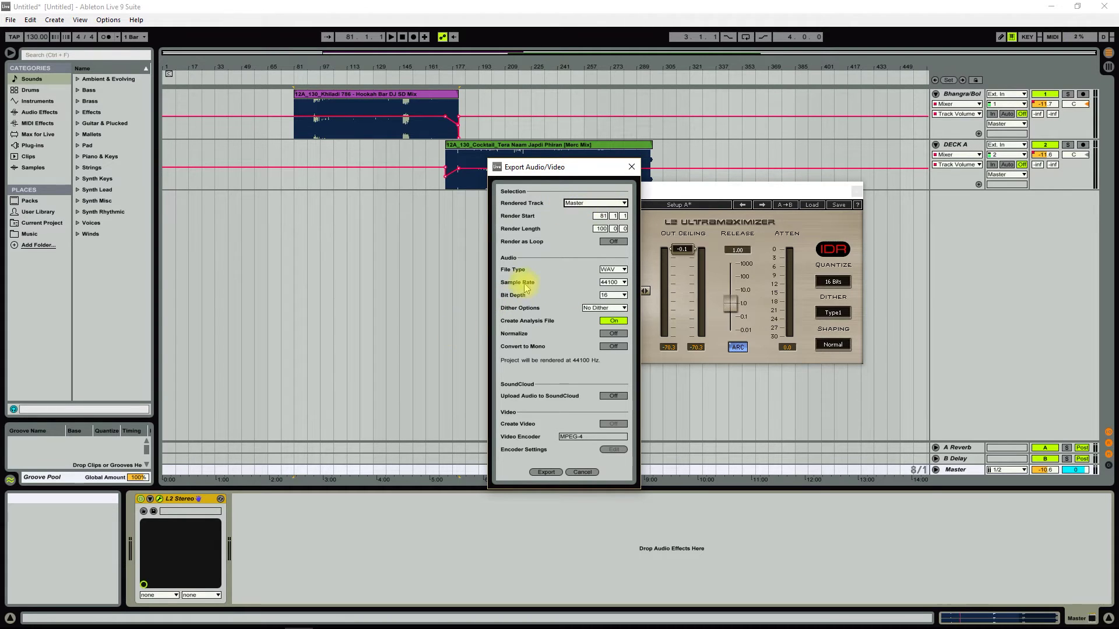
pyautogui.click(613, 269)
pyautogui.click(610, 278)
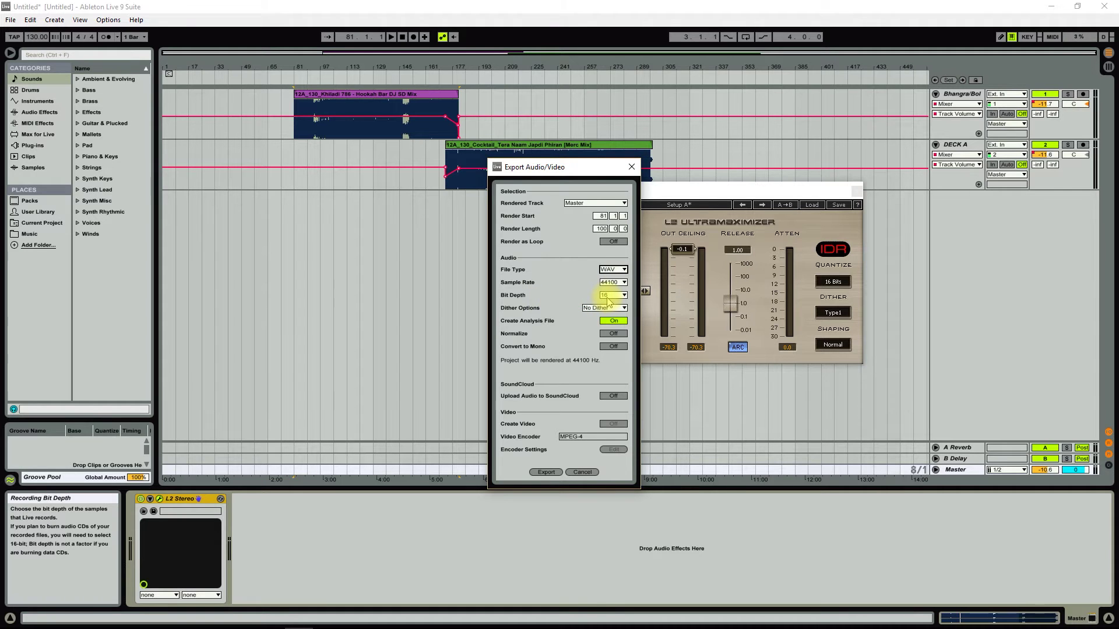
# Save the render as 'Export Tutorial' WAV in the Export Tutorial folder
pyautogui.click(546, 472)
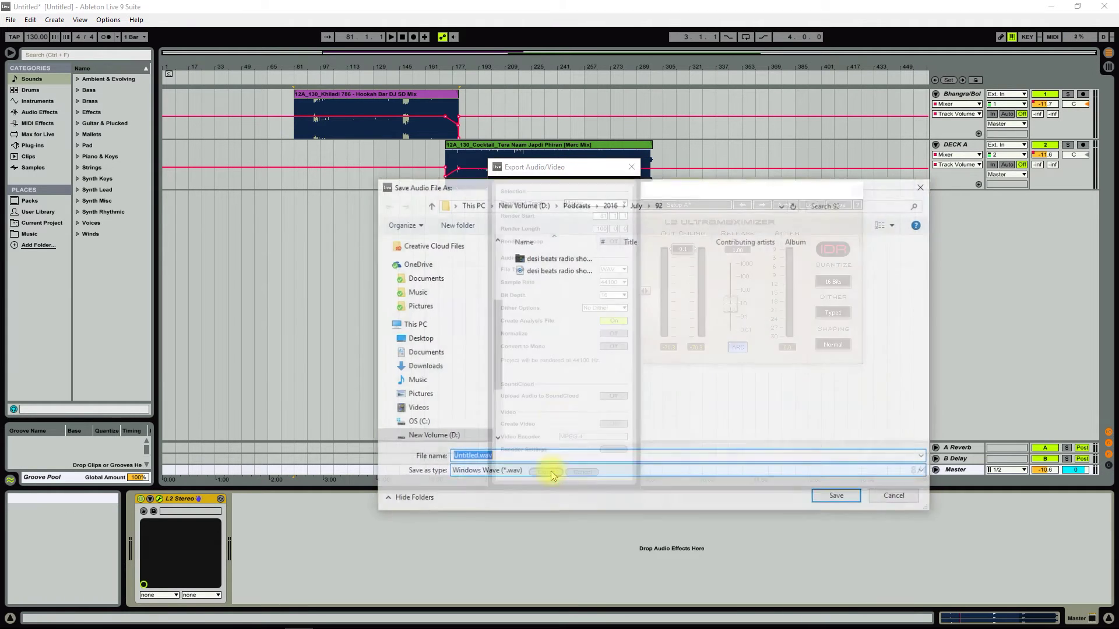
pyautogui.scroll(-2, 461, 367)
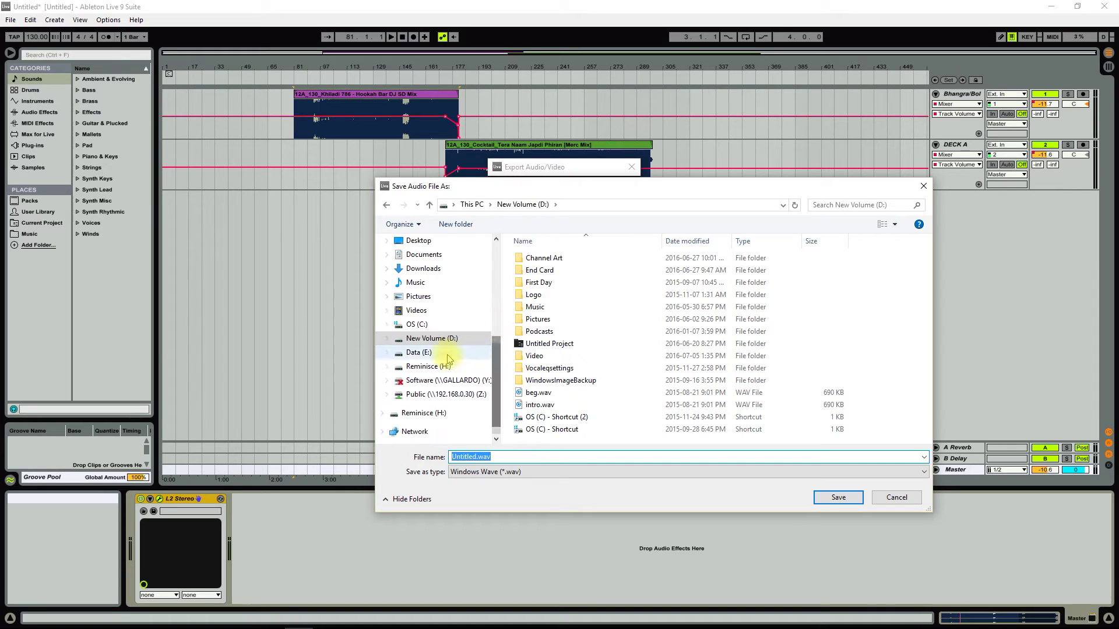
pyautogui.click(475, 457)
pyautogui.press('BackSpace')
pyautogui.press('BackSpace')
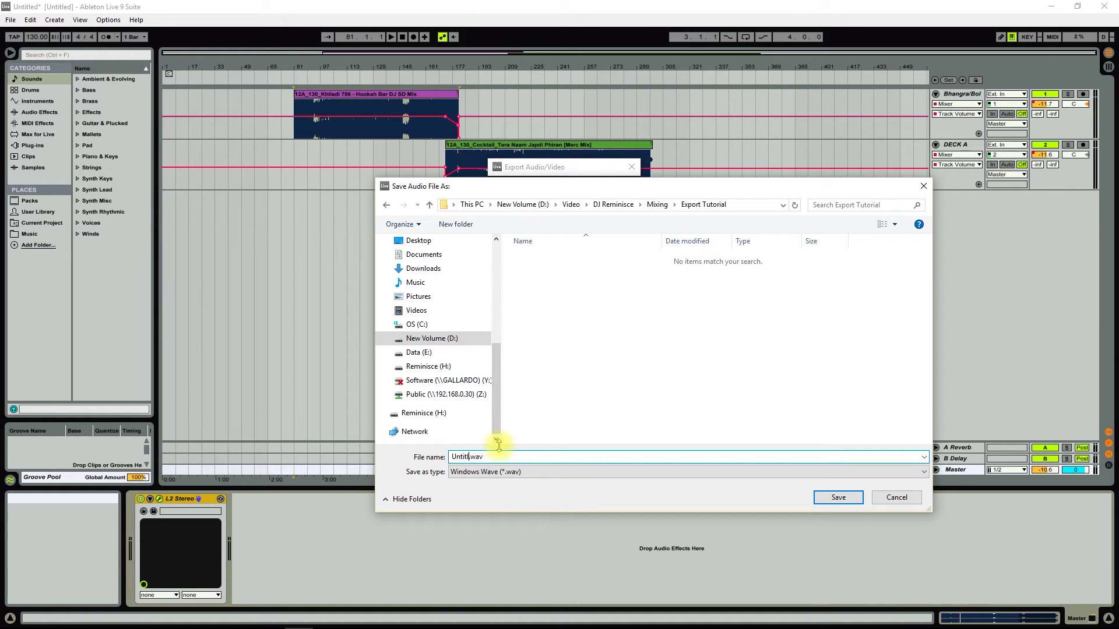
pyautogui.press('BackSpace')
pyautogui.press('BackSpace')
pyautogui.press('BackSpace')
pyautogui.press('BackSpace')
pyautogui.press('BackSpace')
pyautogui.press('BackSpace')
pyautogui.write('Export Tutorial')
pyautogui.press('Return')
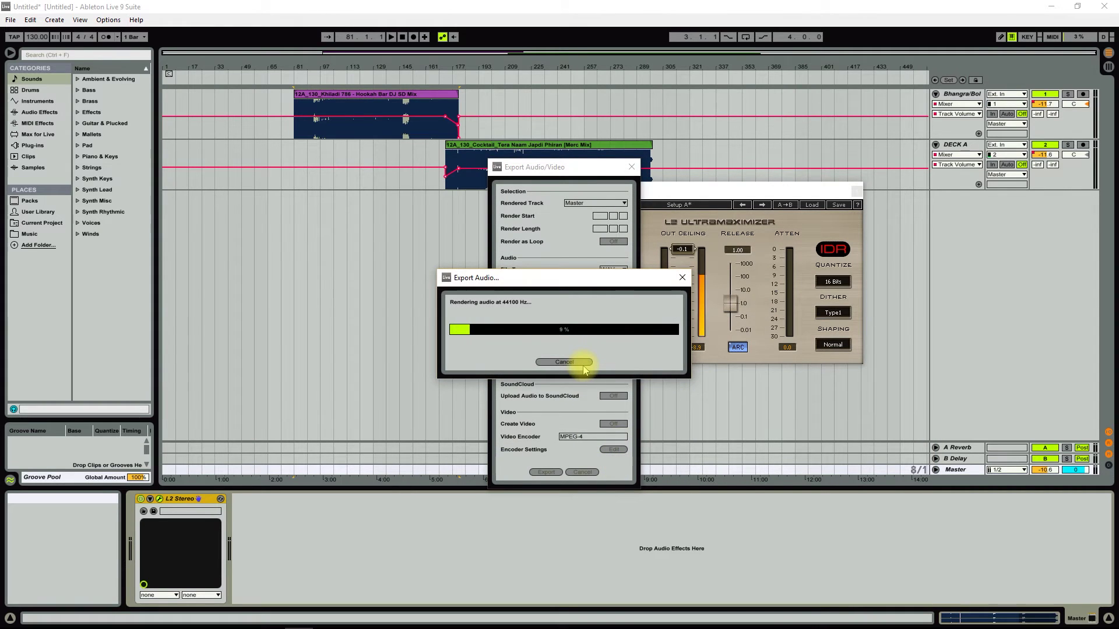
pyautogui.click(584, 365)
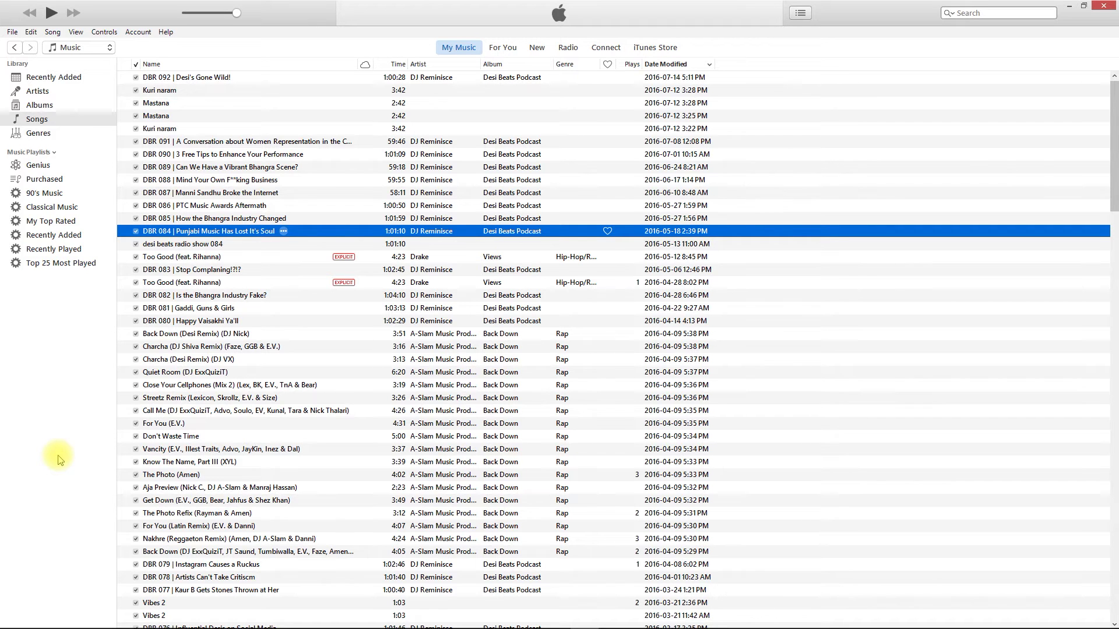
# In iTunes preferences, open Import Settings and keep MP3 Encoder as the encoder
pyautogui.click(31, 32)
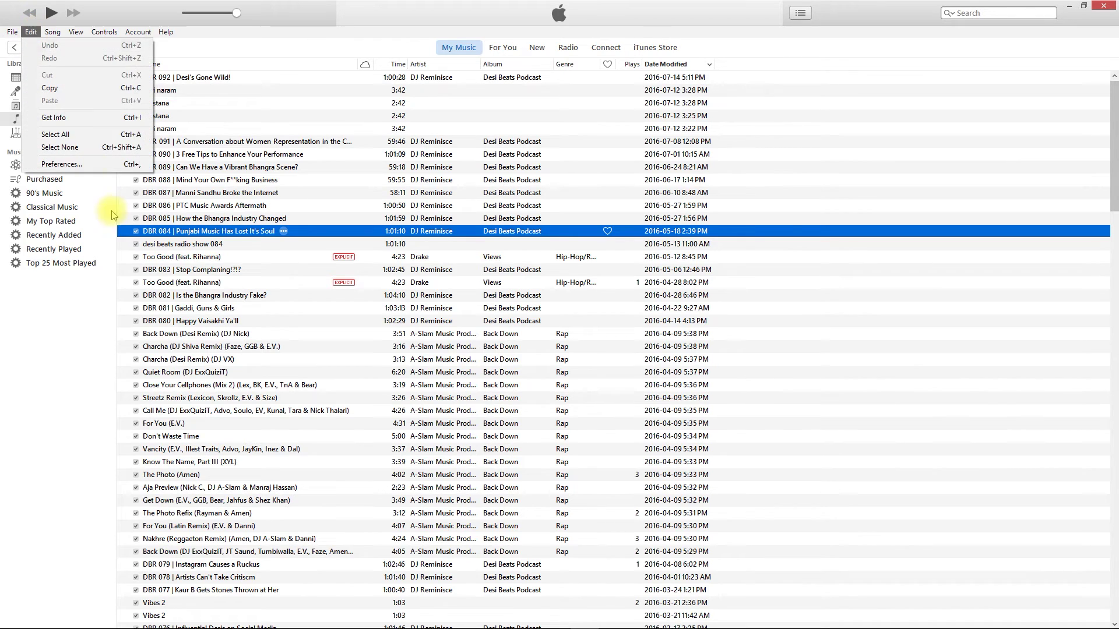
pyautogui.click(113, 164)
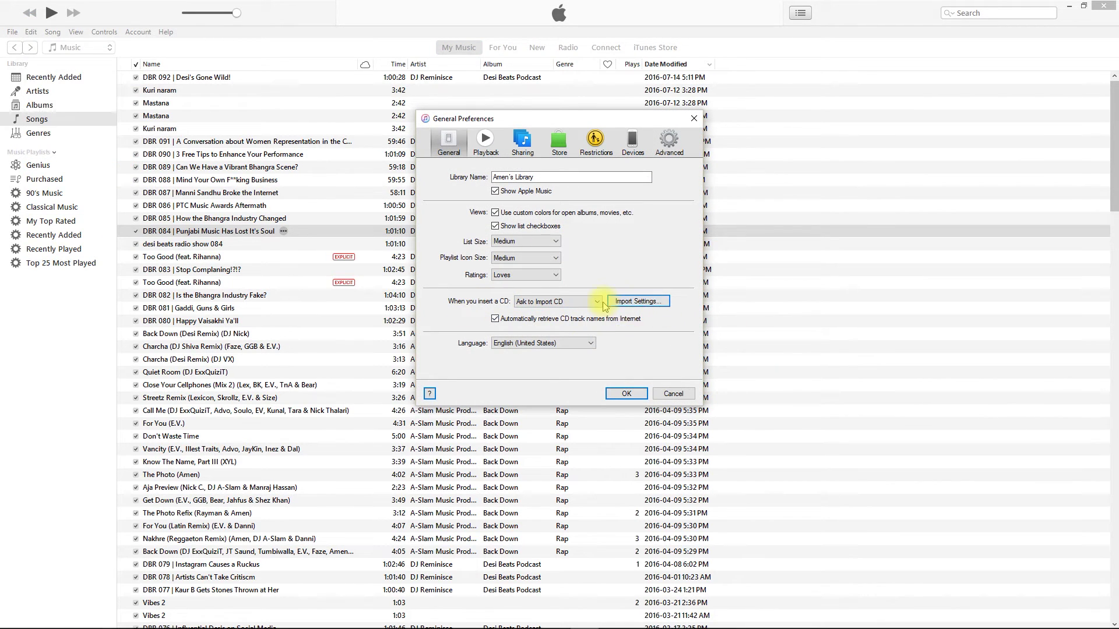
pyautogui.click(656, 302)
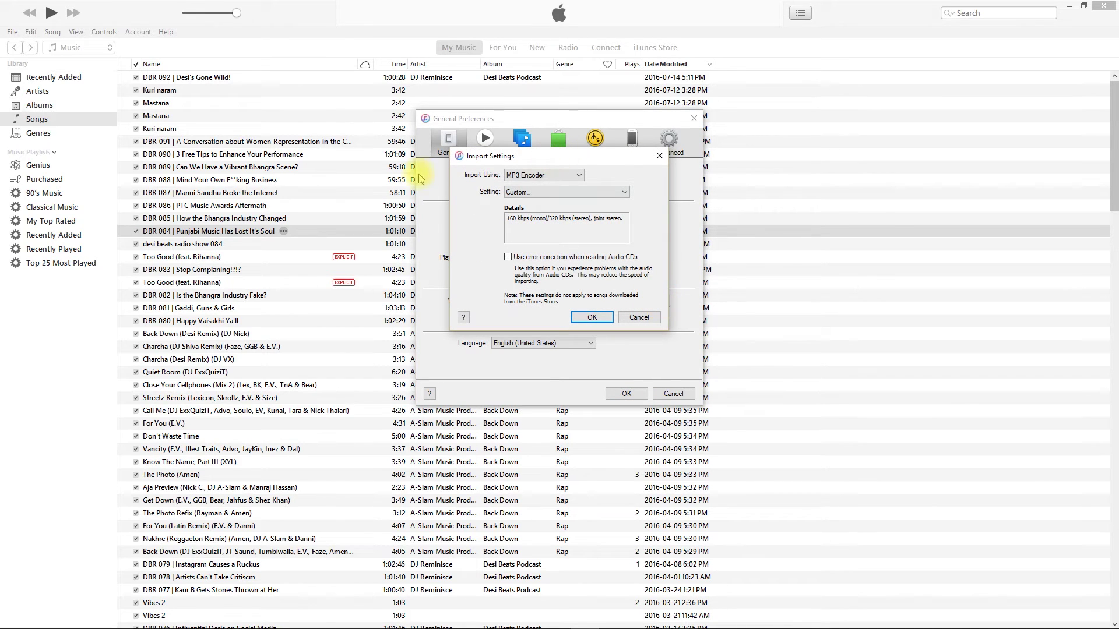
pyautogui.click(571, 176)
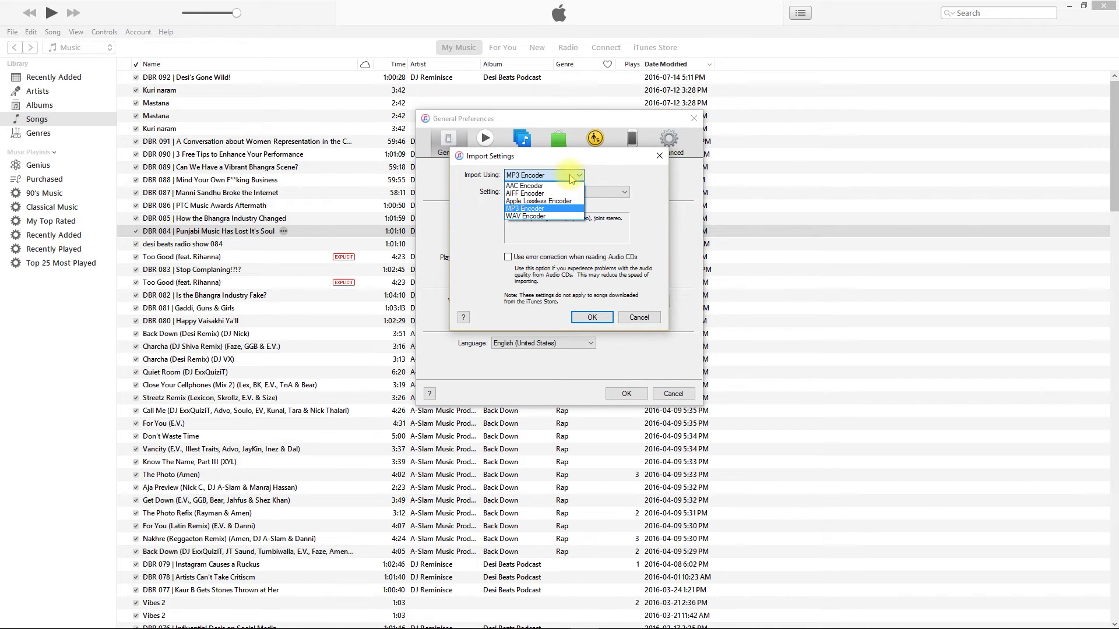
pyautogui.click(585, 194)
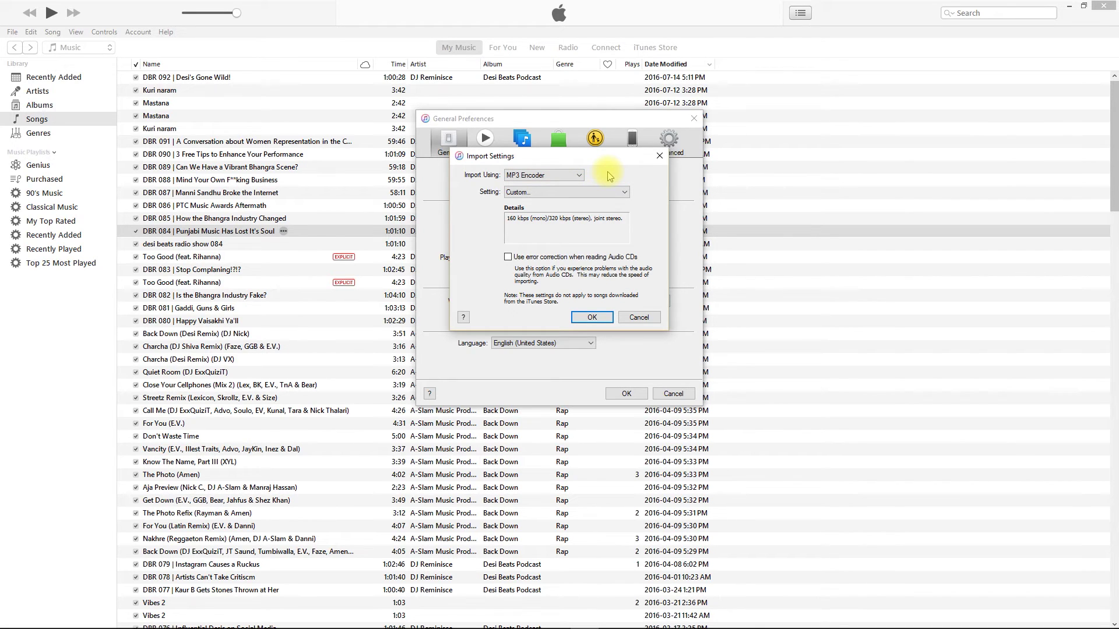
# Set custom MP3 settings to a 128 kbps stereo bit rate and 44.100 kHz sample rate
pyautogui.click(601, 192)
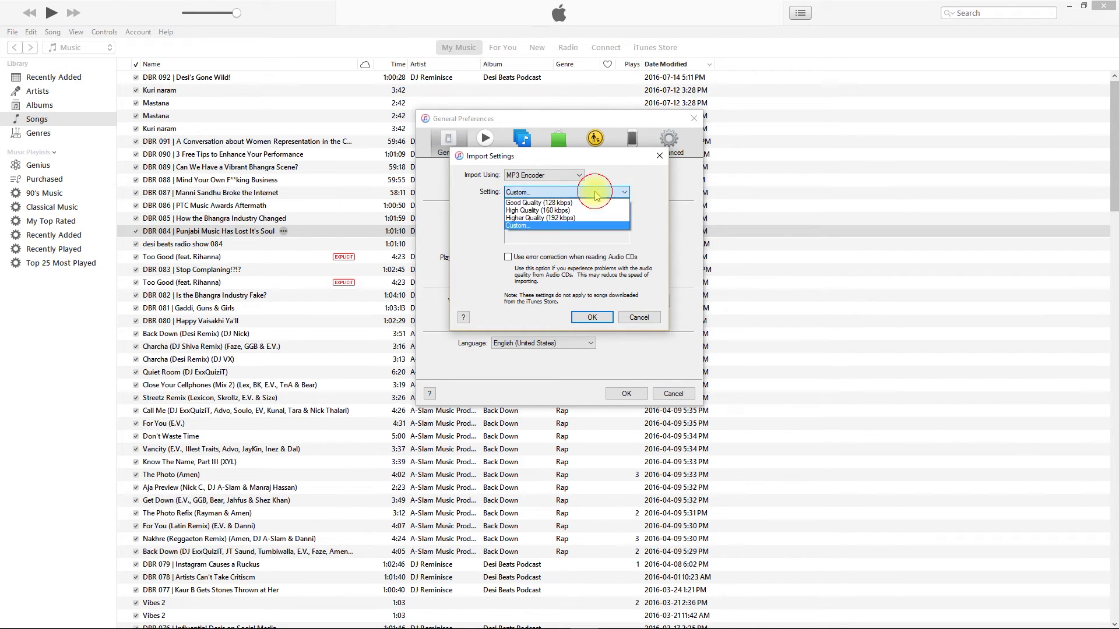
pyautogui.click(560, 228)
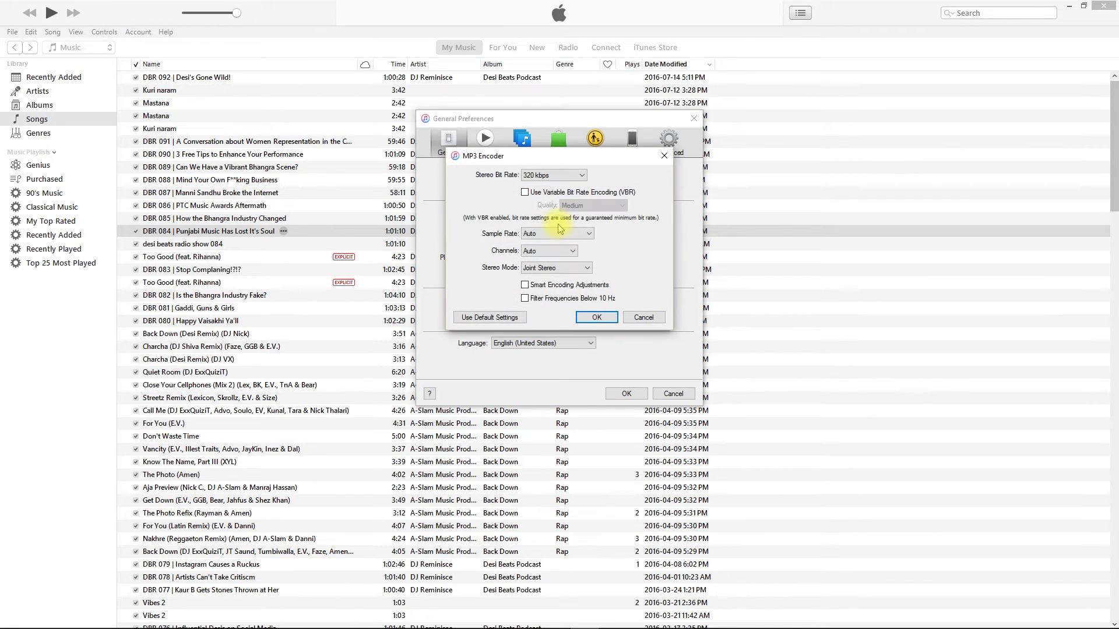
pyautogui.scroll(-2, 562, 176)
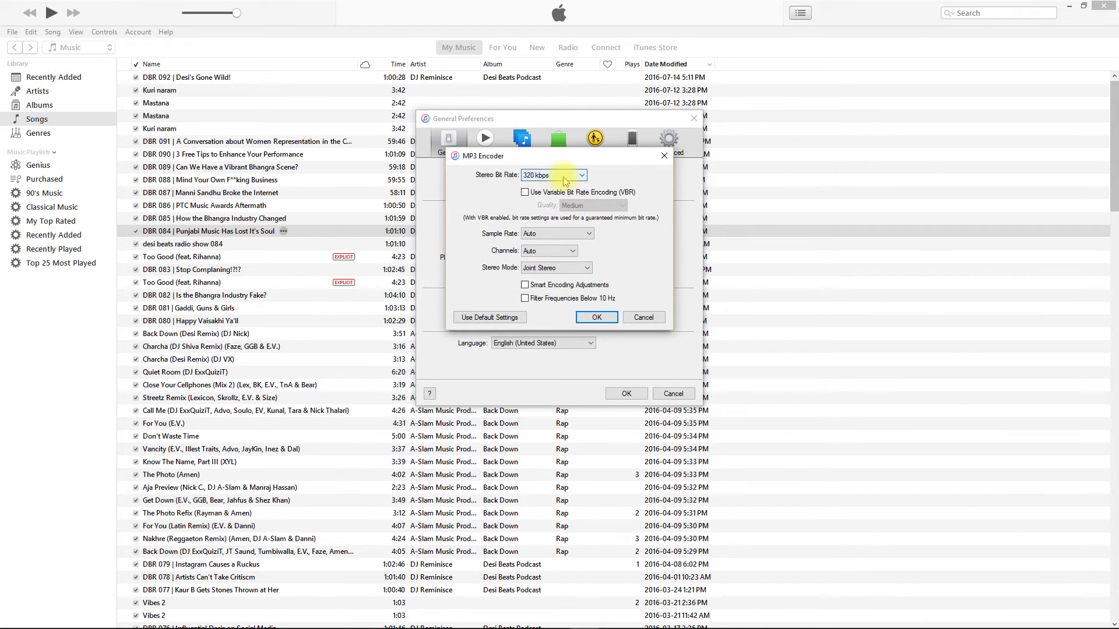
pyautogui.click(563, 177)
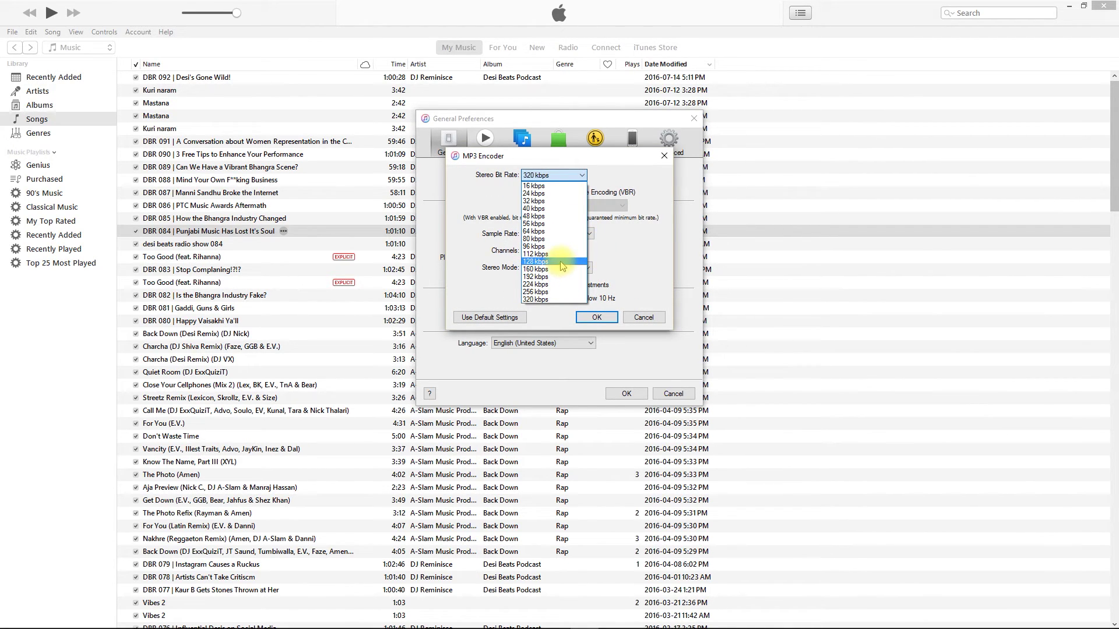
pyautogui.click(638, 273)
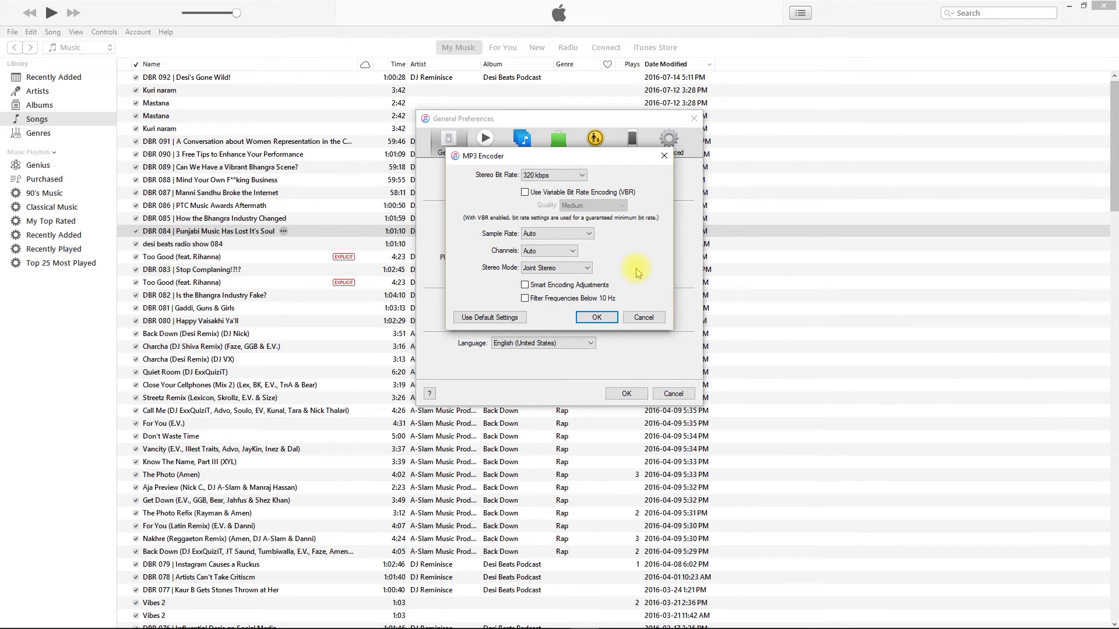
pyautogui.click(581, 175)
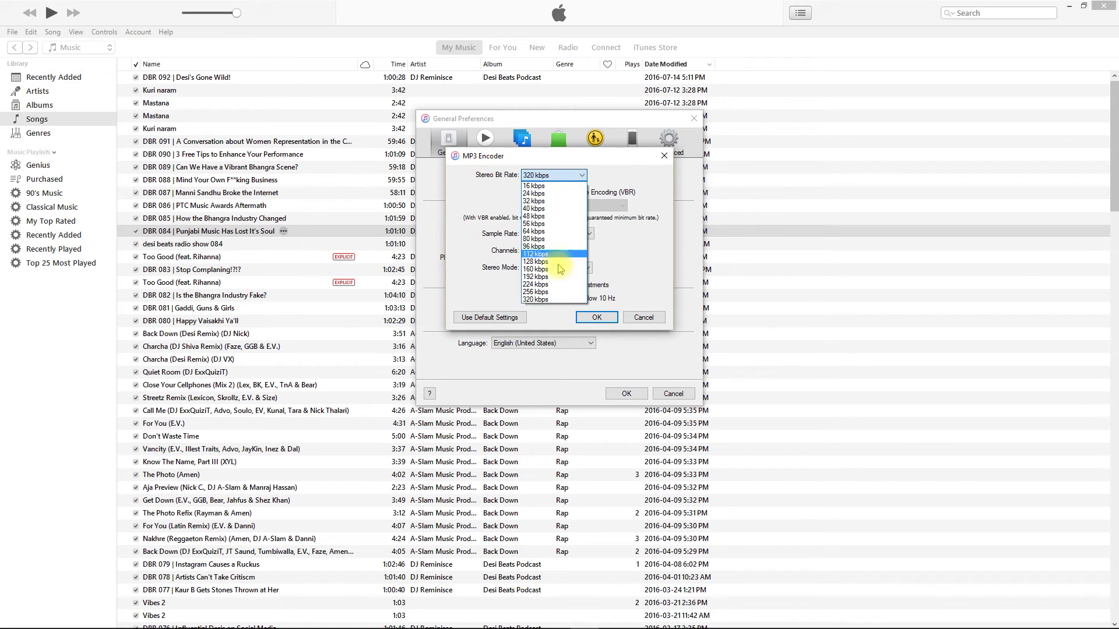
pyautogui.click(559, 263)
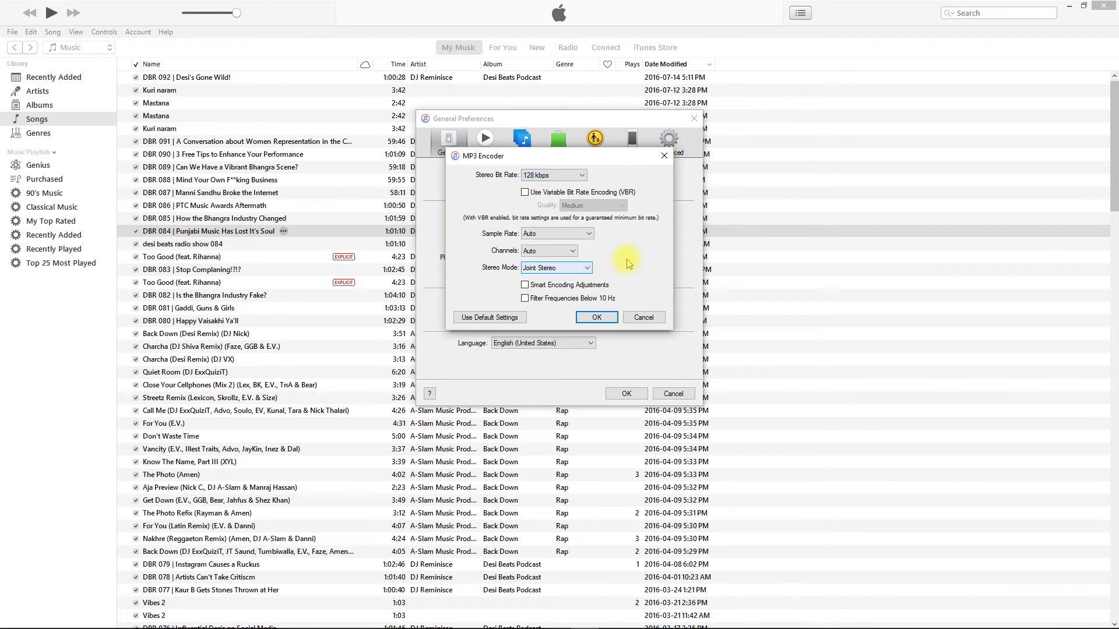
pyautogui.click(588, 234)
pyautogui.click(565, 304)
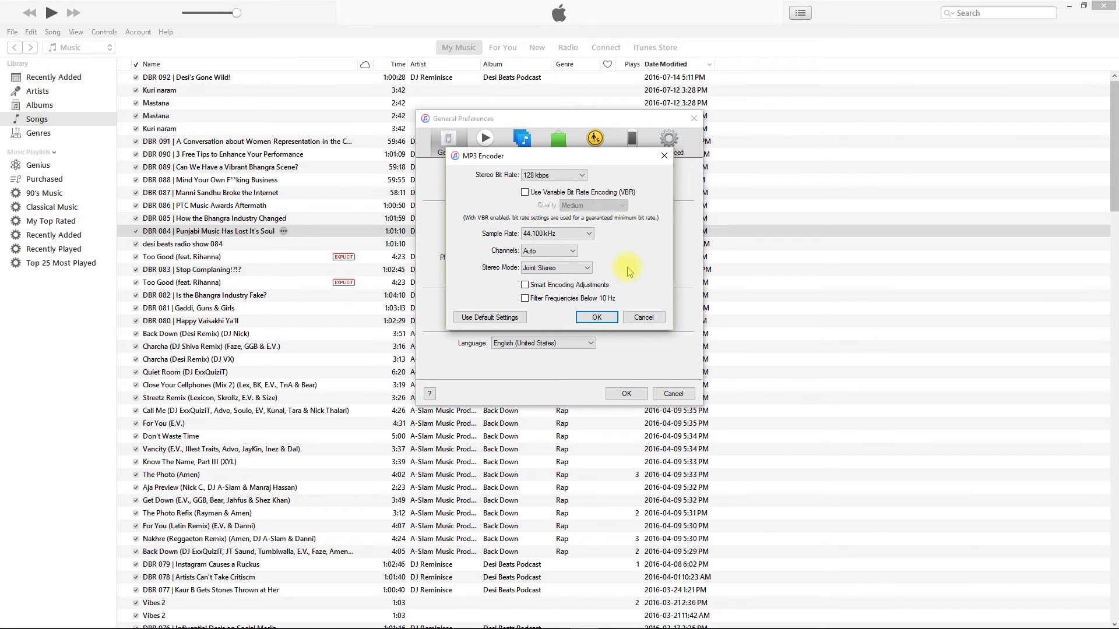
# Close preferences and add the Export Tutorial WAV to the Songs library, selecting it
pyautogui.press('Return')
pyautogui.press('Return')
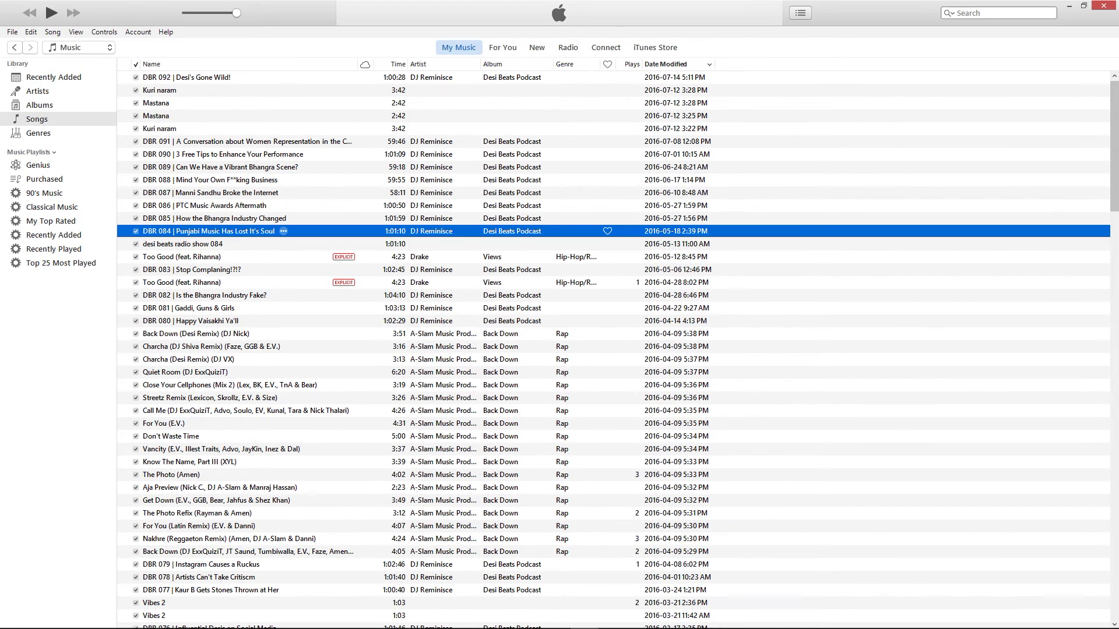
pyautogui.moveTo(130, 10); pyautogui.dragTo(526, 170)
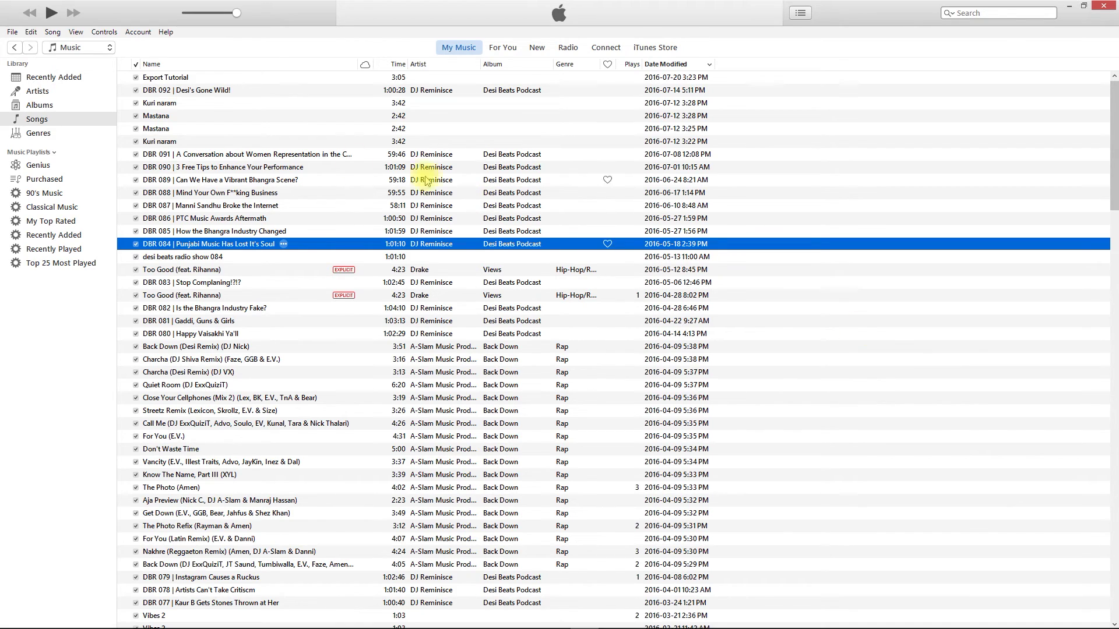
pyautogui.click(166, 81)
# Convert Export Tutorial with File > Convert > Create MP3 Version
pyautogui.click(12, 32)
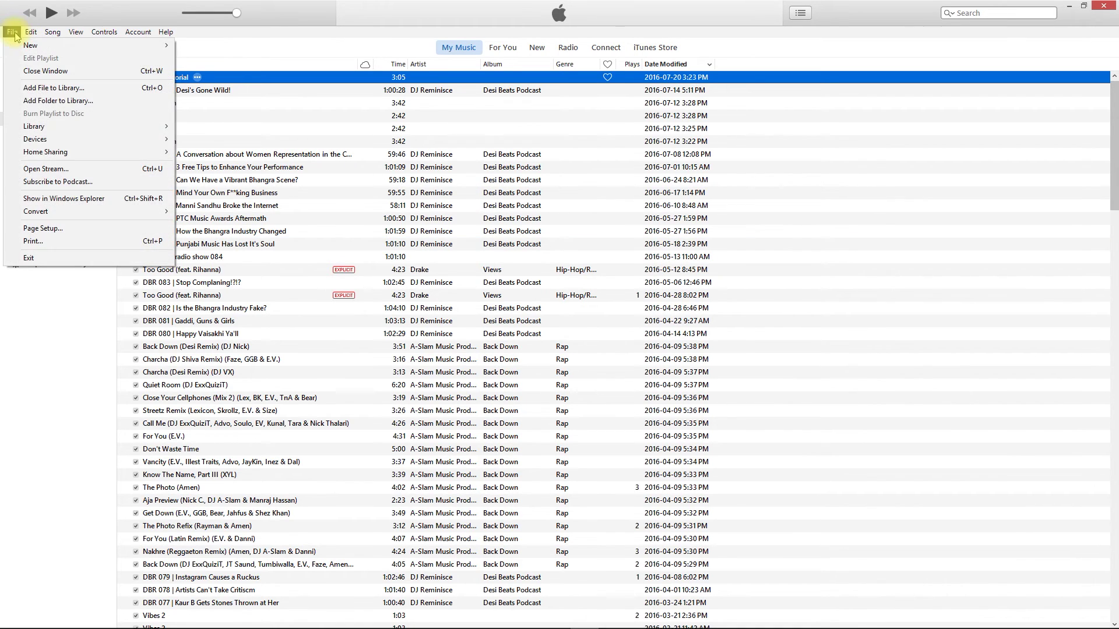
pyautogui.moveTo(58, 211)
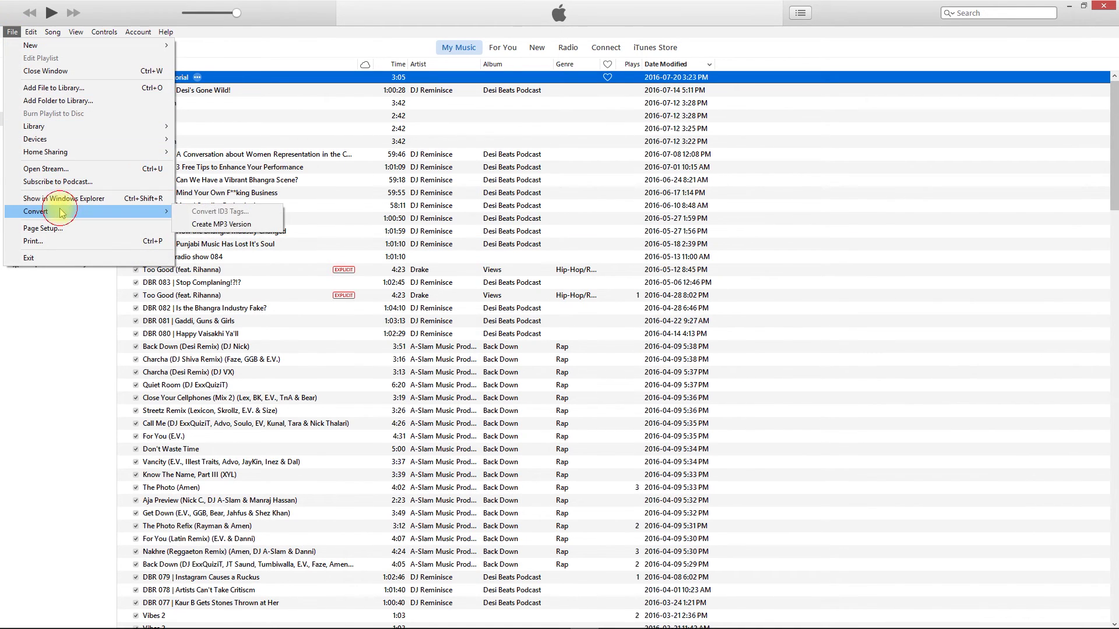
pyautogui.click(257, 225)
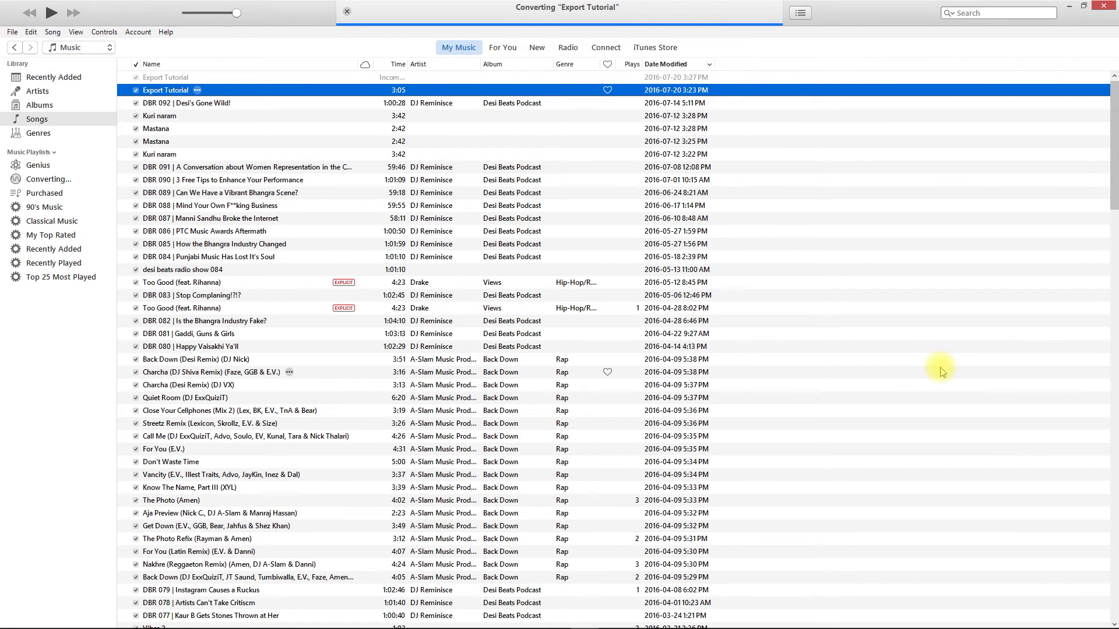
pyautogui.click(165, 77)
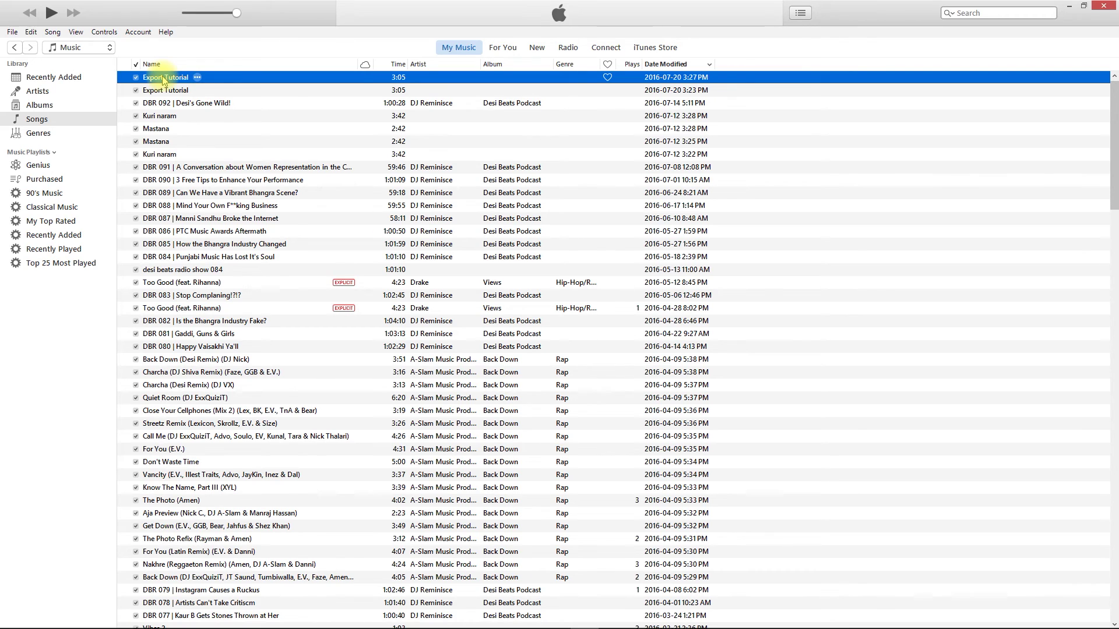
pyautogui.rightClick(163, 81)
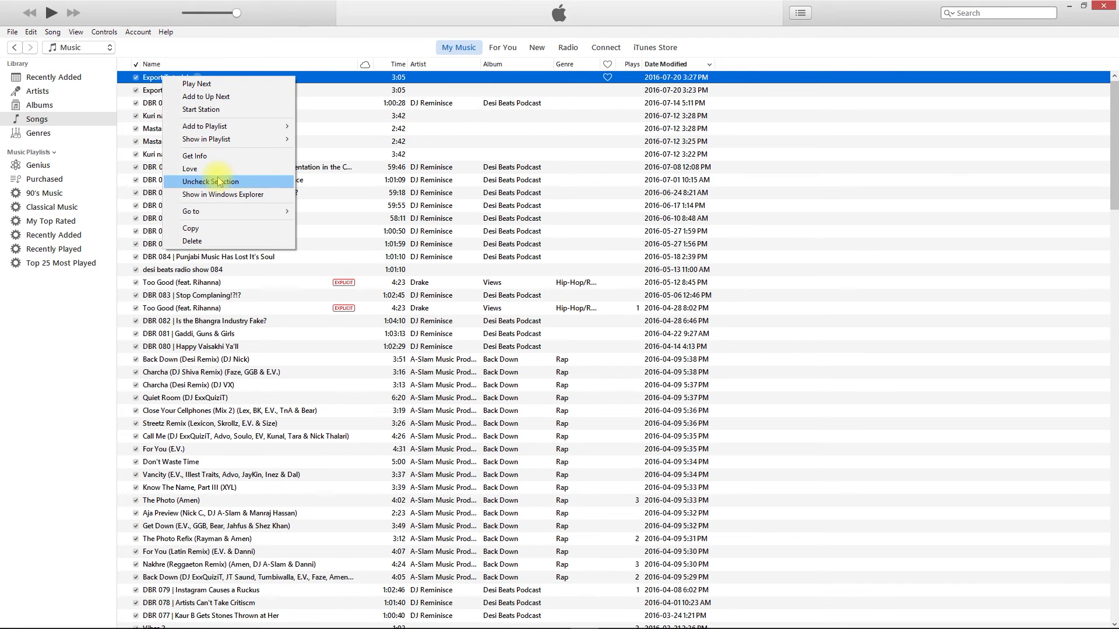
pyautogui.click(211, 155)
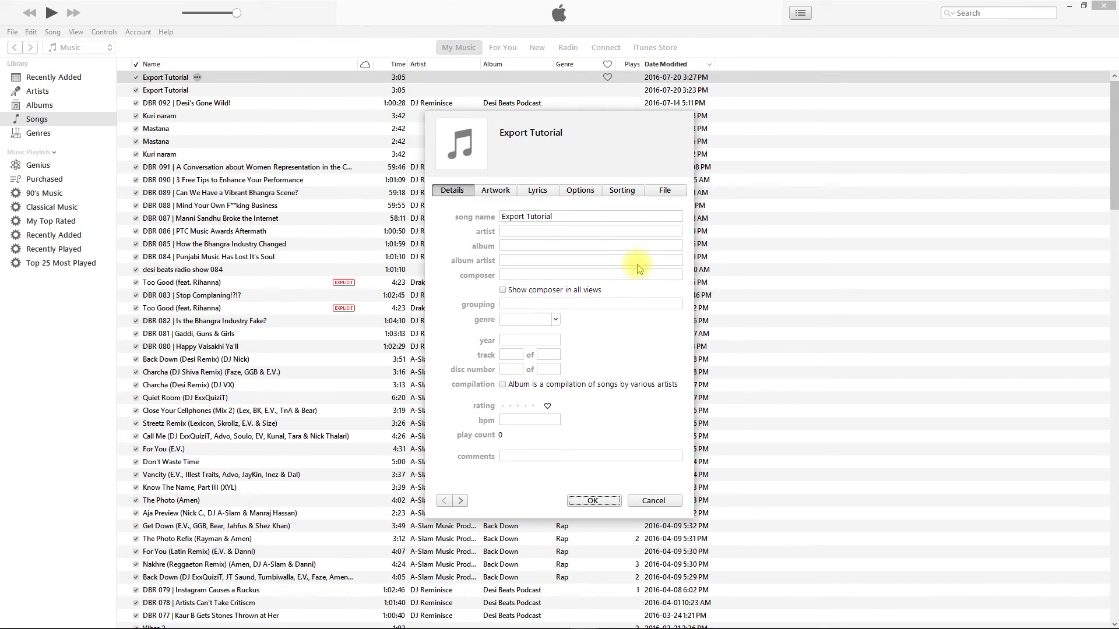
pyautogui.click(558, 230)
pyautogui.write('J Reminisce')
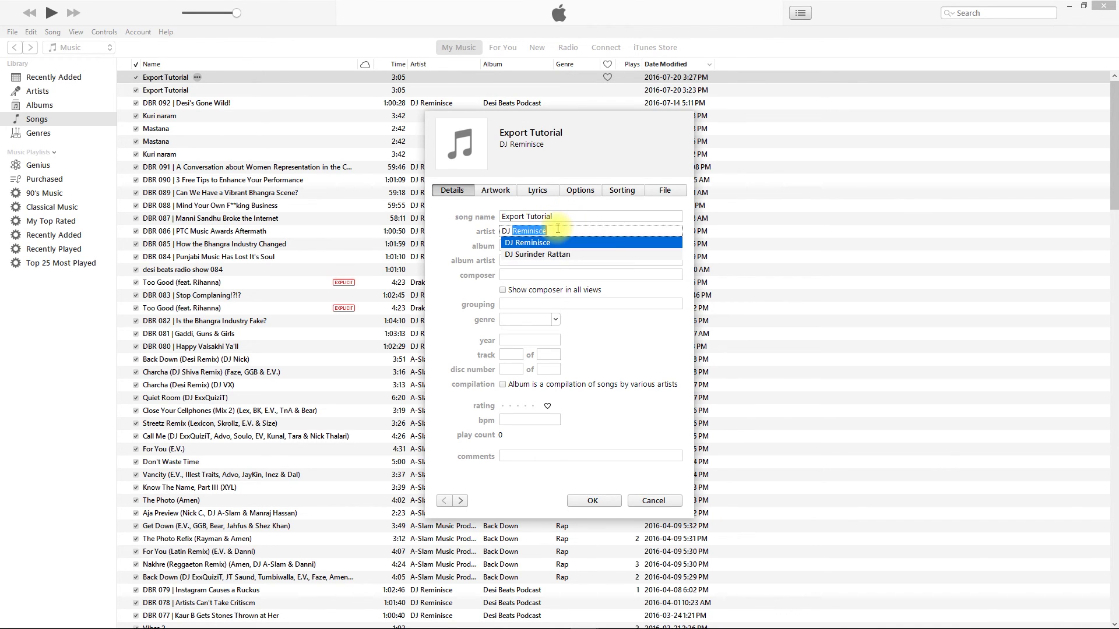
pyautogui.click(495, 190)
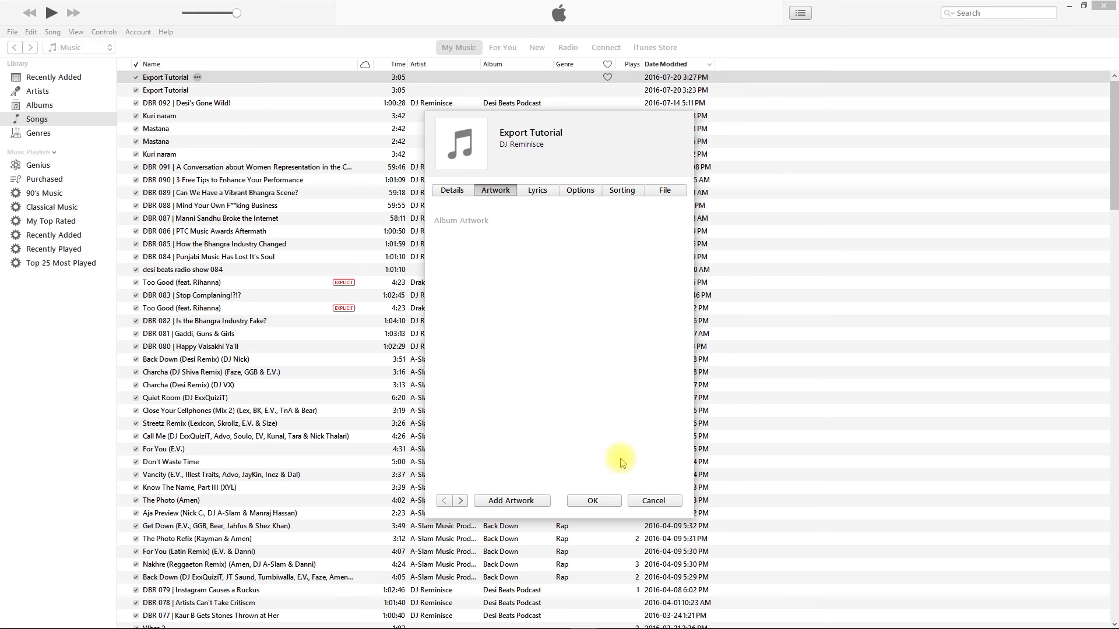
pyautogui.click(652, 501)
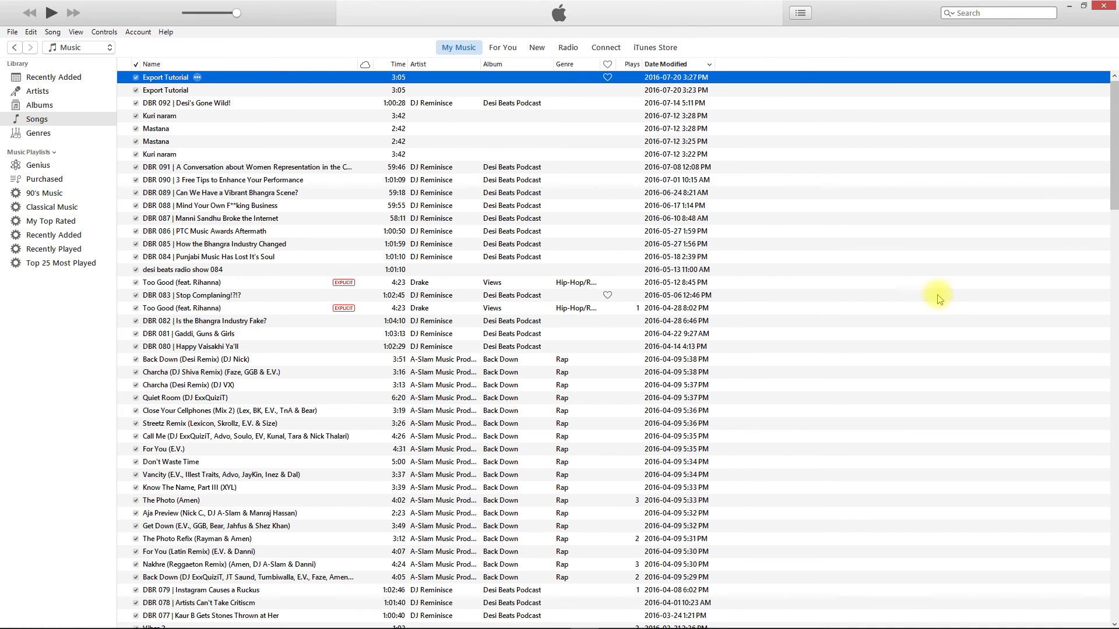
# Open Get Info for DBR 092 | Desi's Gone Wild! and view its Desi Beats EP 92 artwork
pyautogui.rightClick(200, 104)
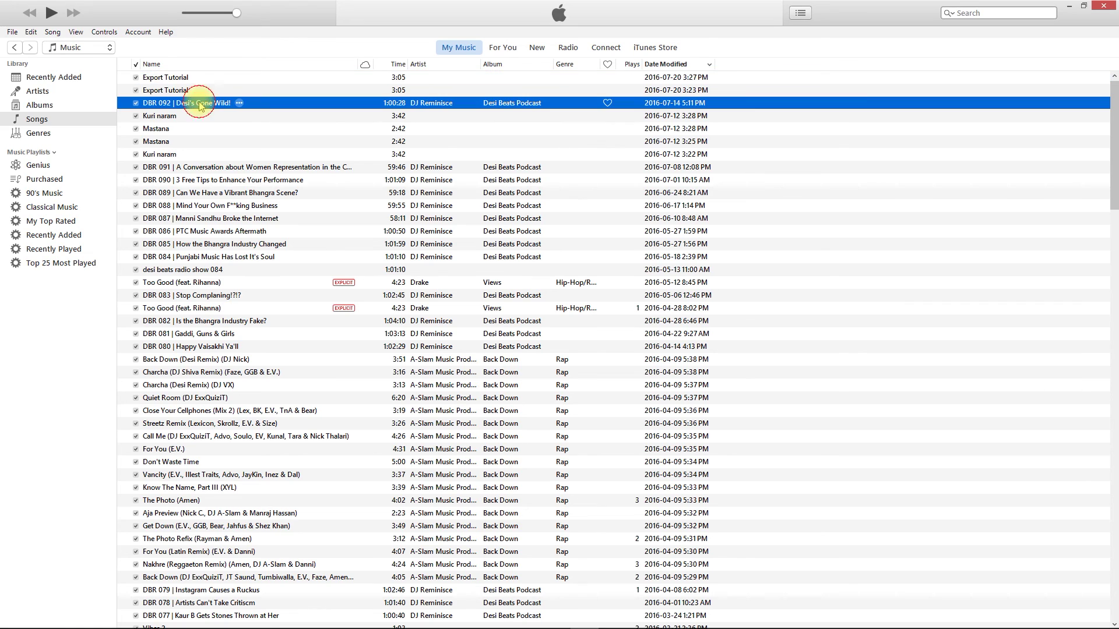
pyautogui.click(243, 181)
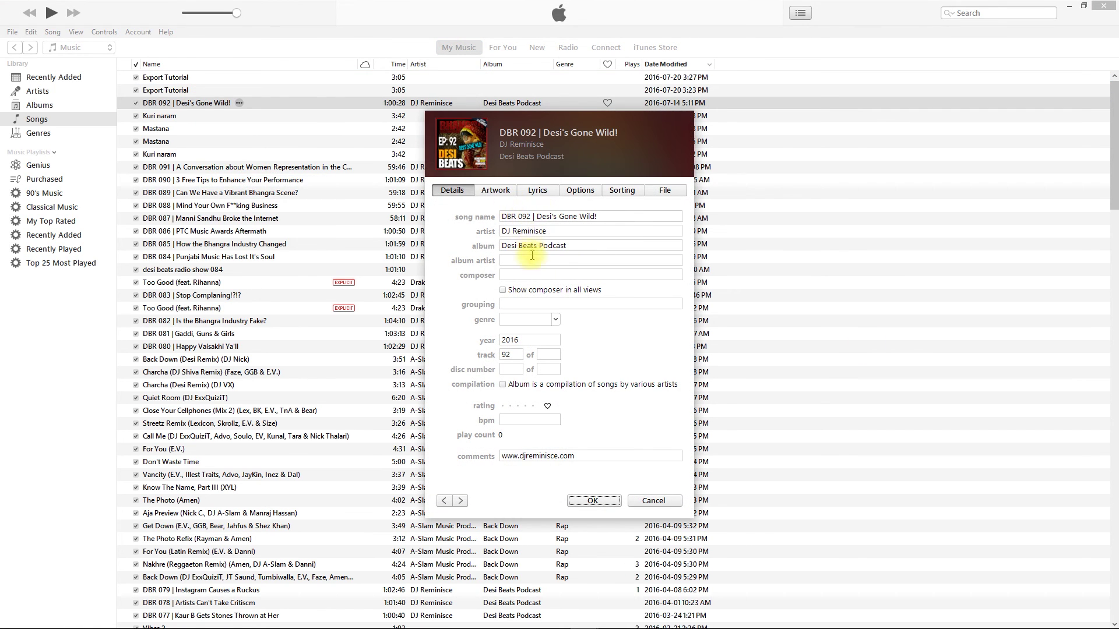
pyautogui.click(496, 190)
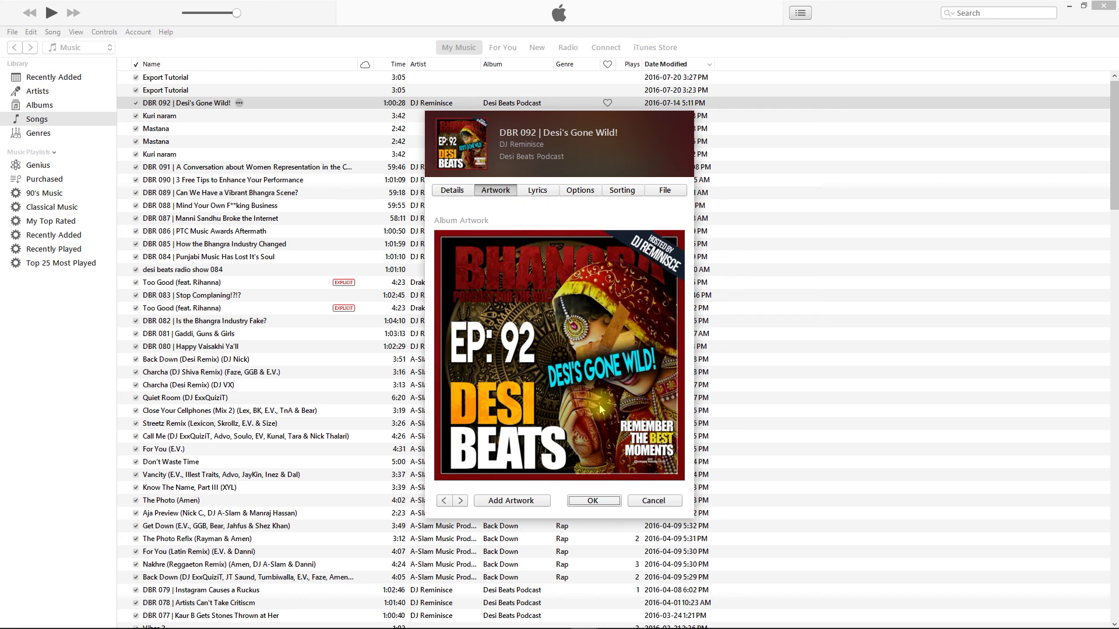